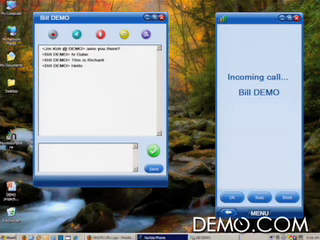
# Close Bill DEMO's chat, dismiss his incoming call, and nudge the phone window into place.
pyautogui.click(162, 18)
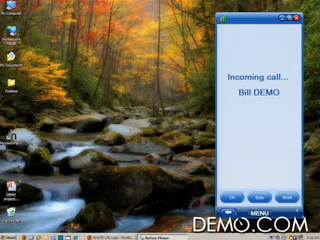
pyautogui.click(266, 197)
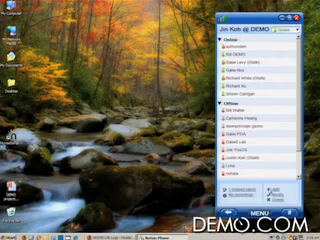
pyautogui.moveTo(257, 18); pyautogui.dragTo(233, 18)
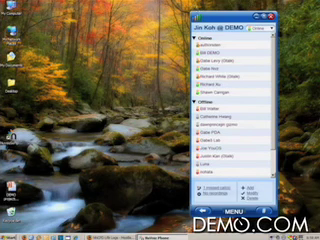
pyautogui.moveTo(218, 17); pyautogui.dragTo(223, 17)
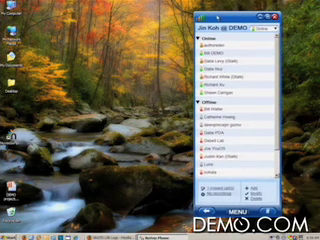
# Return to the contact list through MENU and call Bill DEMO from his row.
pyautogui.click(238, 211)
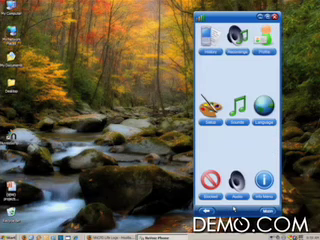
pyautogui.click(268, 212)
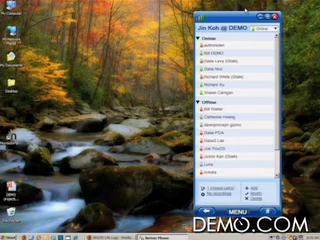
pyautogui.moveTo(251, 53)
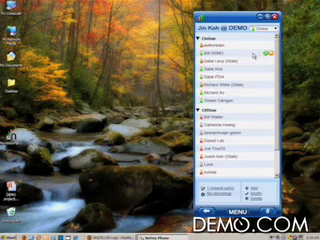
pyautogui.click(270, 56)
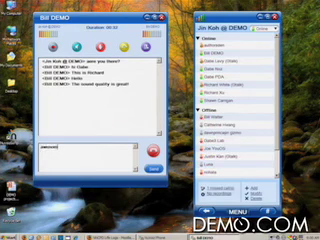
# Send 'awesome' in the call's chat window with Enter.
pyautogui.press('Return')
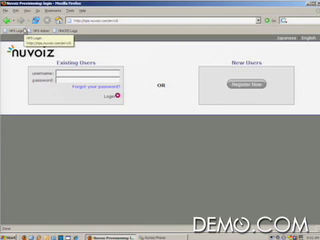
pyautogui.write('pdnr')
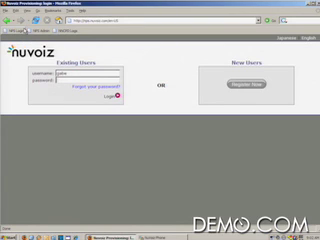
# Sign in as gabe and decline Firefox's offer to remember the password.
pyautogui.press('Tab')
pyautogui.write('***')
pyautogui.press('Return')
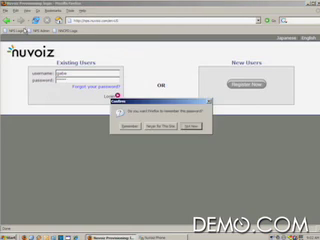
pyautogui.click(192, 126)
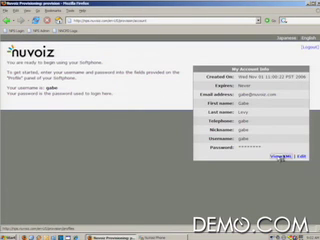
pyautogui.click(278, 156)
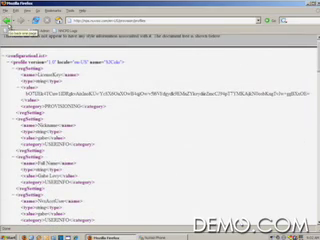
pyautogui.click(7, 20)
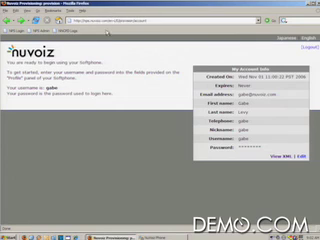
# Open the MICPD Logs bookmark to show the live NNCP message log.
pyautogui.click(70, 30)
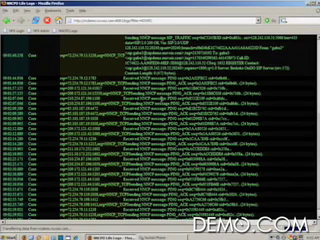
pyautogui.scroll(-1, 160, 130)
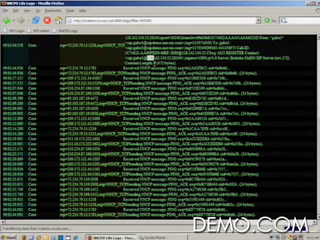